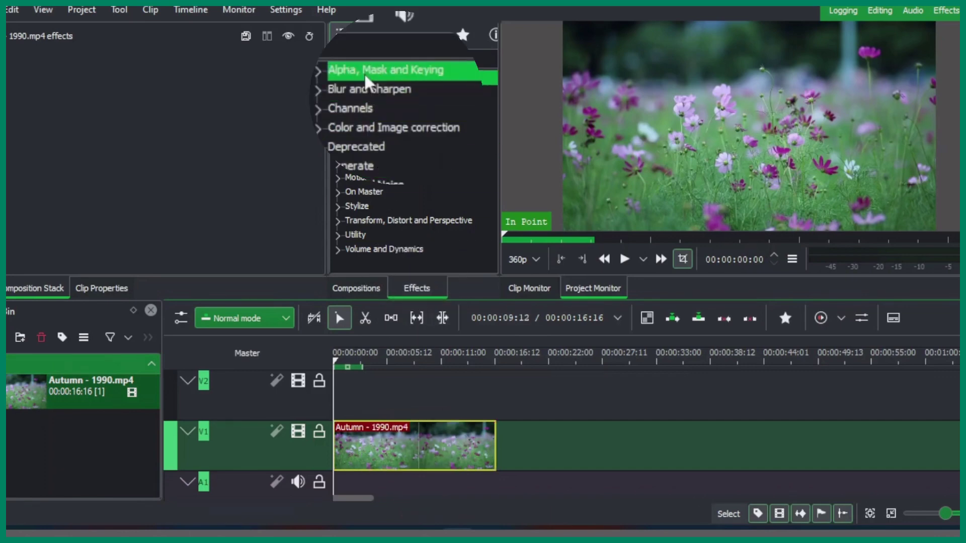
# Step: Apply Alpha gradient from Alpha, Mask and Keying to the Autumn - 1990.mp4 clip on V1
pyautogui.doubleClick(382, 76)
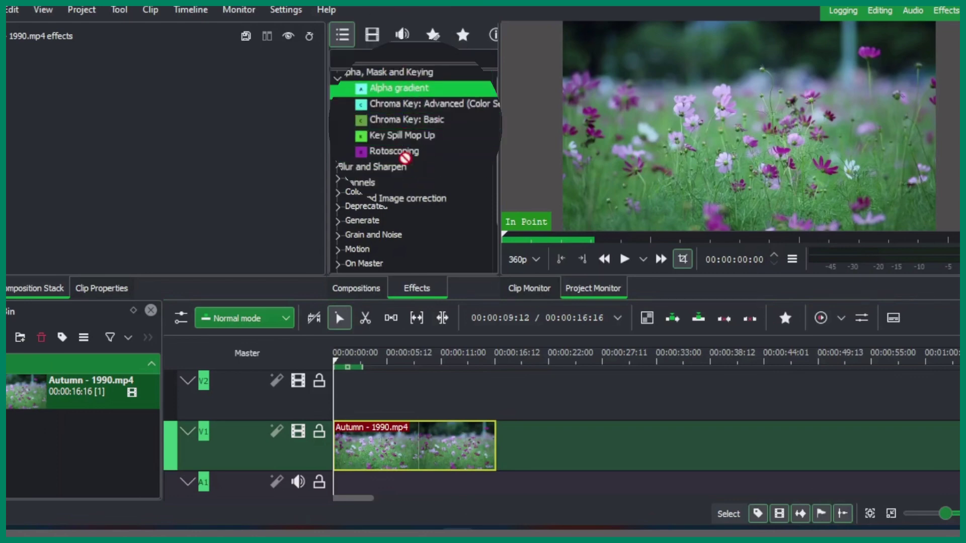
pyautogui.moveTo(417, 434); pyautogui.dragTo(417, 436)
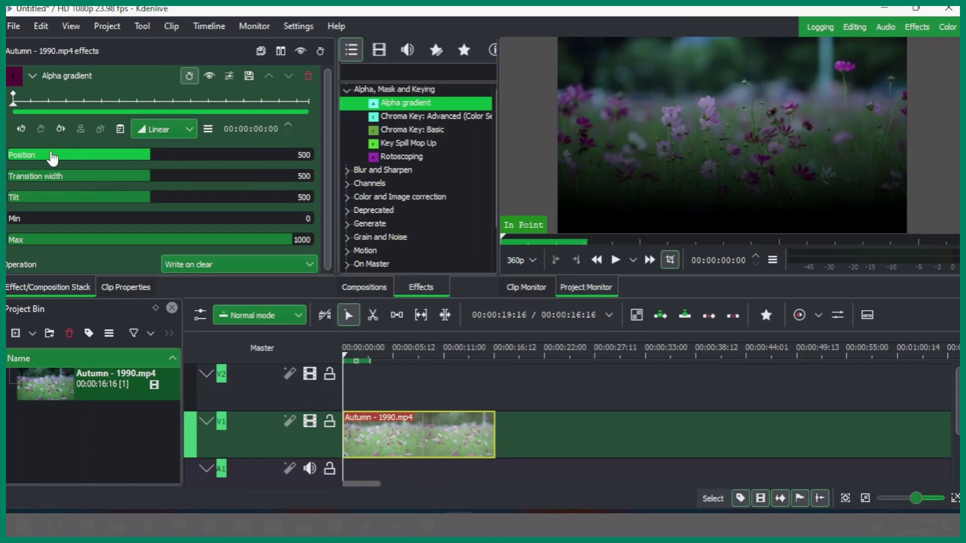
# Step: Drag the Alpha gradient sliders to Position 509, Transition width 375, Tilt 514, Min 288, Max 821
pyautogui.click(146, 156)
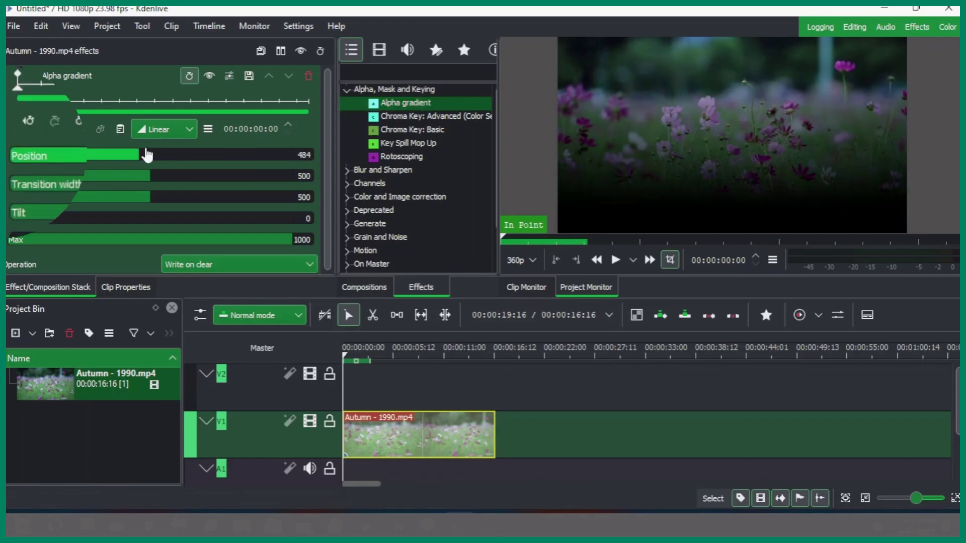
pyautogui.moveTo(147, 156)
pyautogui.mouseDown()
pyautogui.moveTo(130, 158)
pyautogui.moveTo(217, 160)
pyautogui.moveTo(137, 160)
pyautogui.moveTo(199, 161)
pyautogui.moveTo(151, 162)
pyautogui.mouseUp()
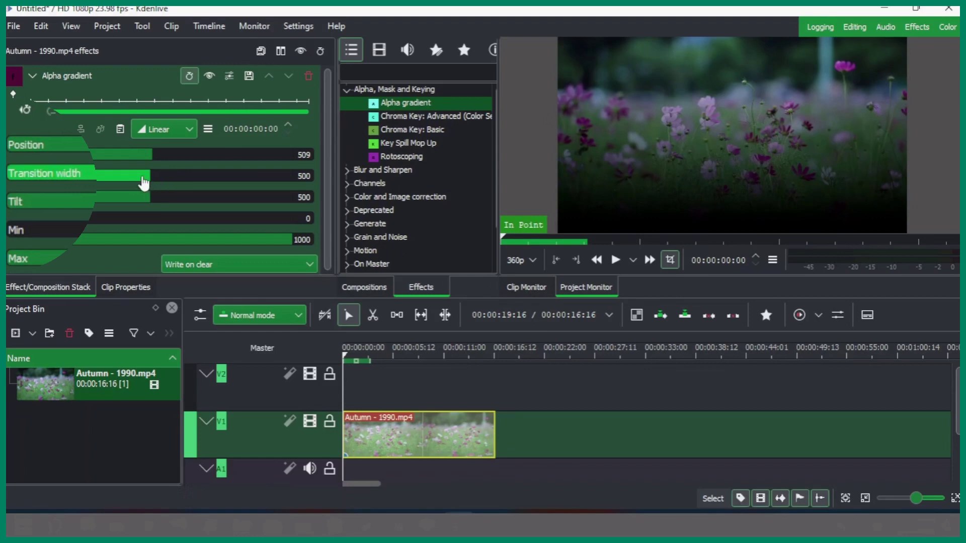
pyautogui.moveTo(141, 183); pyautogui.dragTo(116, 184)
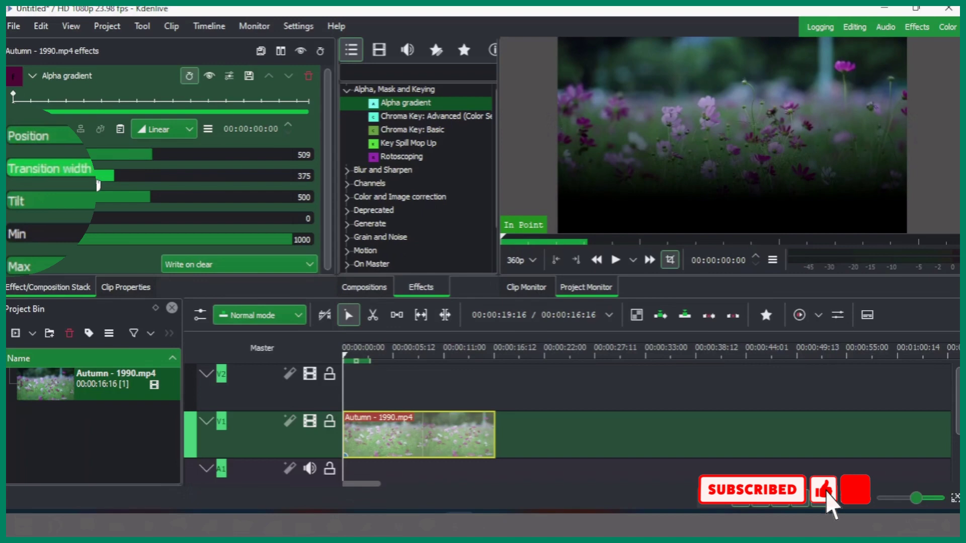
pyautogui.scroll(2, 55, 199)
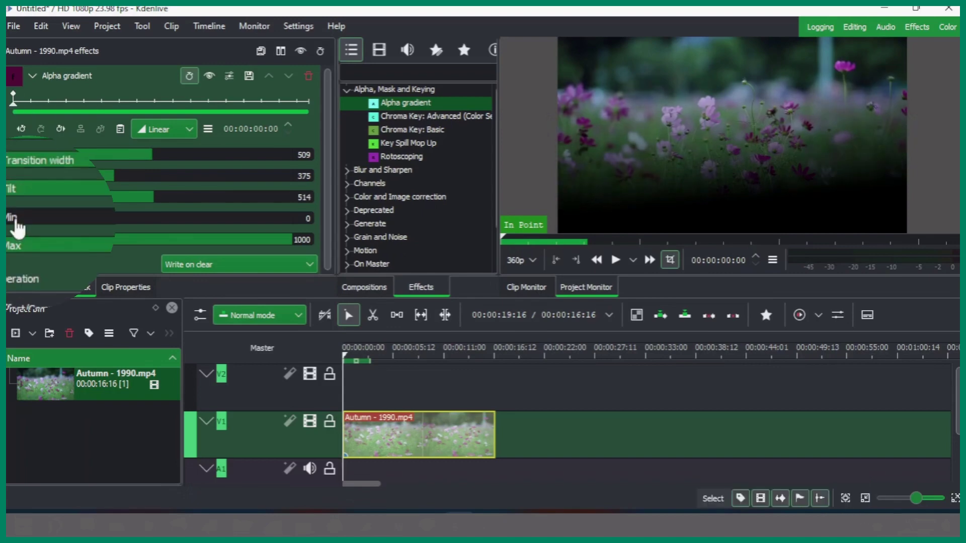
pyautogui.moveTo(18, 227); pyautogui.dragTo(111, 223)
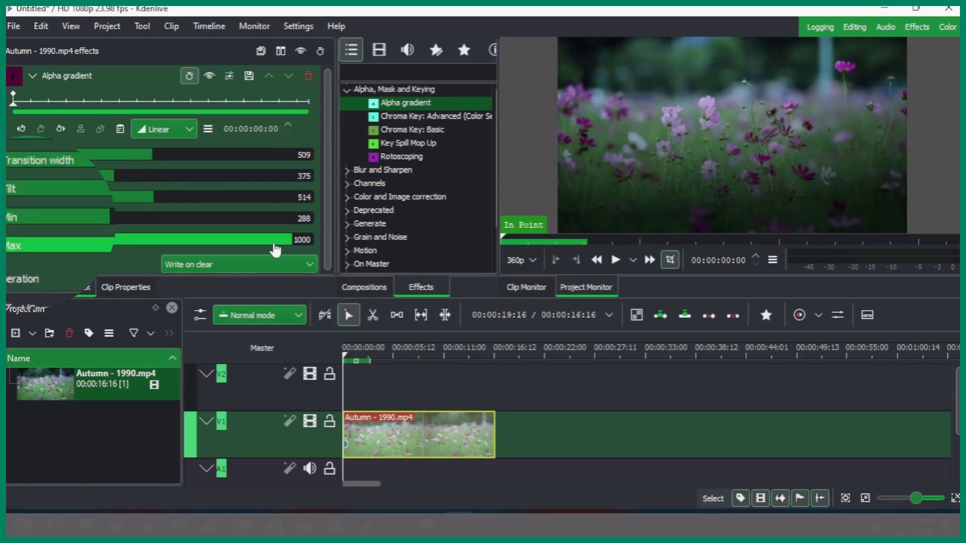
pyautogui.moveTo(276, 247); pyautogui.dragTo(242, 245)
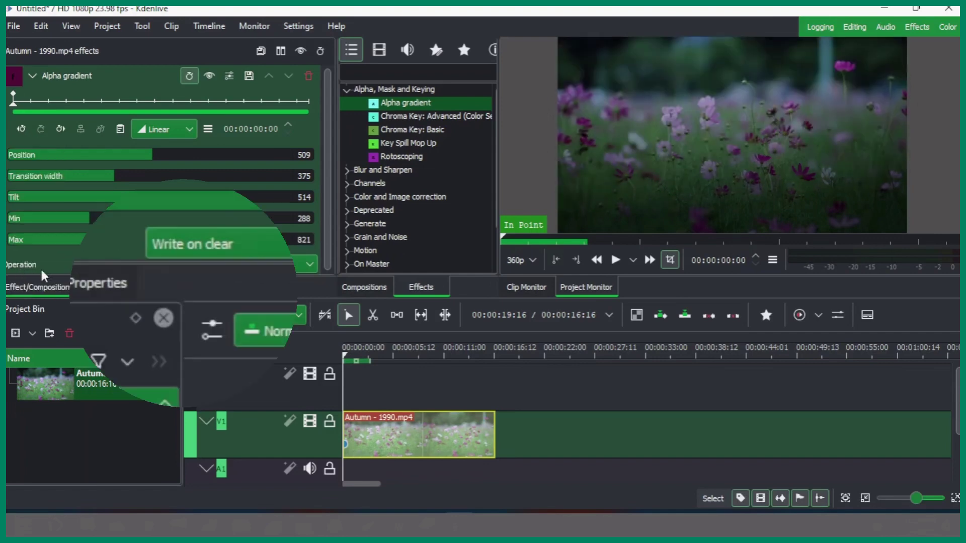
# Step: Switch the Alpha gradient Operation between Min and Max, finally settling on Subtract
pyautogui.click(216, 254)
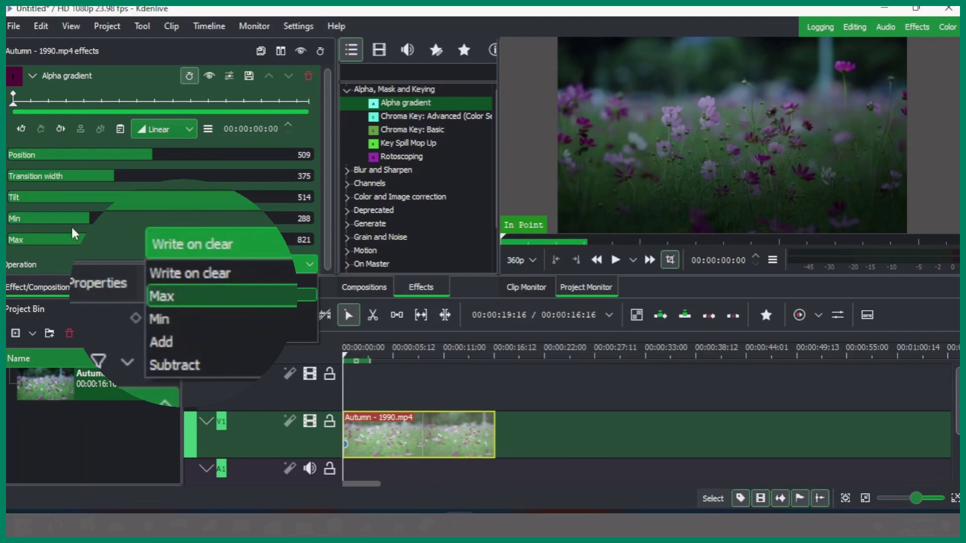
pyautogui.click(200, 318)
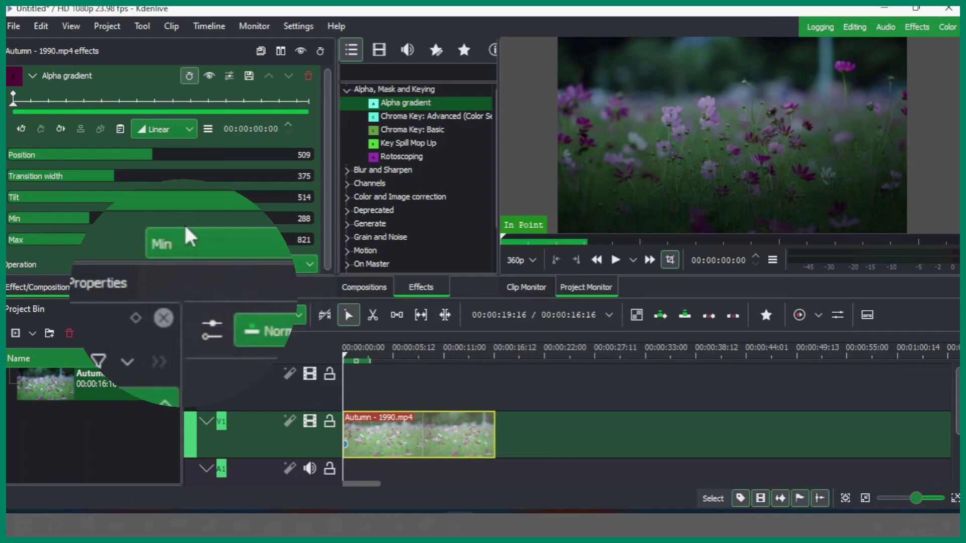
pyautogui.click(194, 248)
pyautogui.click(204, 297)
pyautogui.click(192, 246)
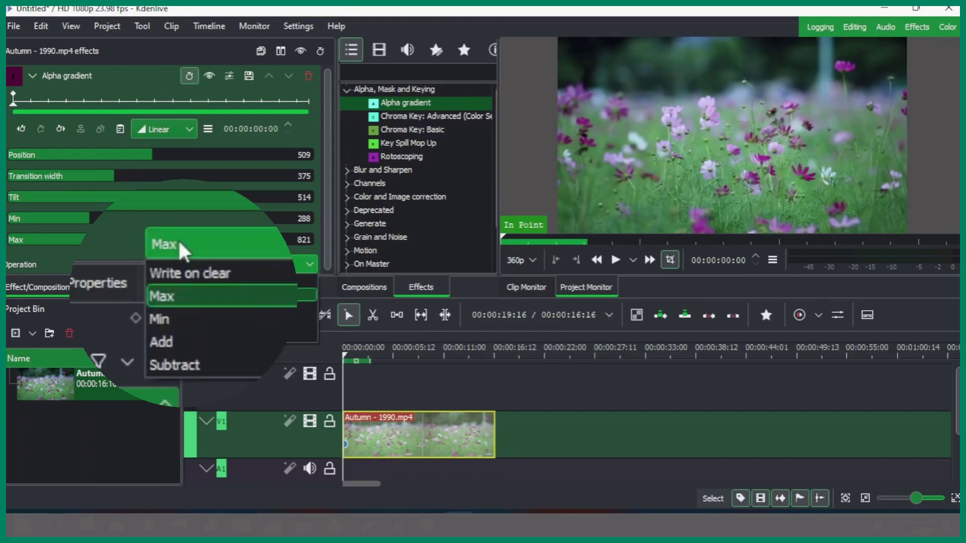
pyautogui.click(176, 317)
pyautogui.click(191, 246)
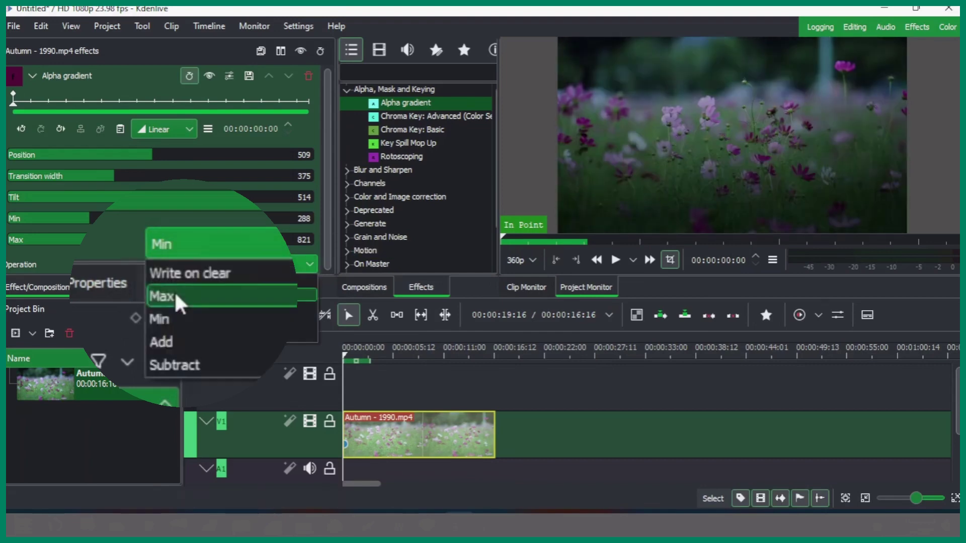
pyautogui.click(177, 297)
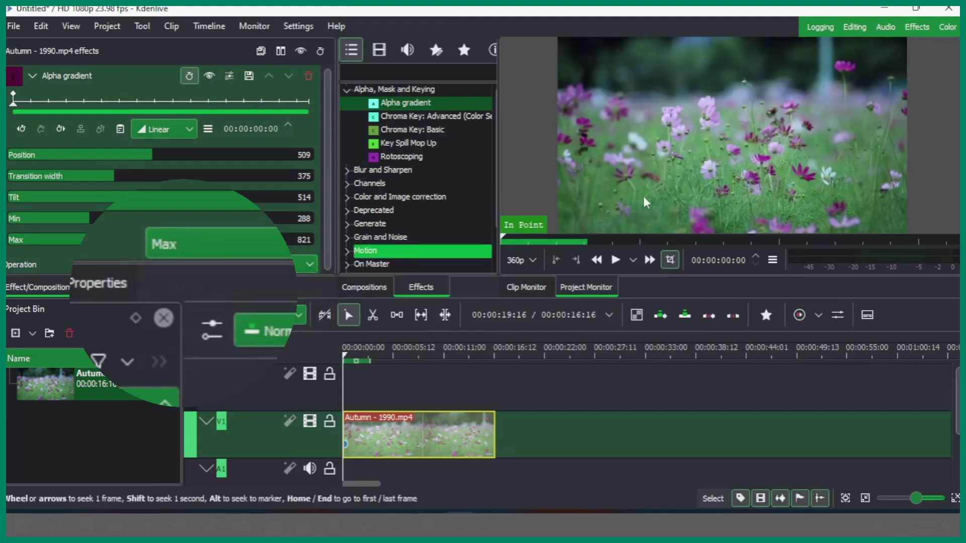
pyautogui.click(251, 256)
pyautogui.click(194, 367)
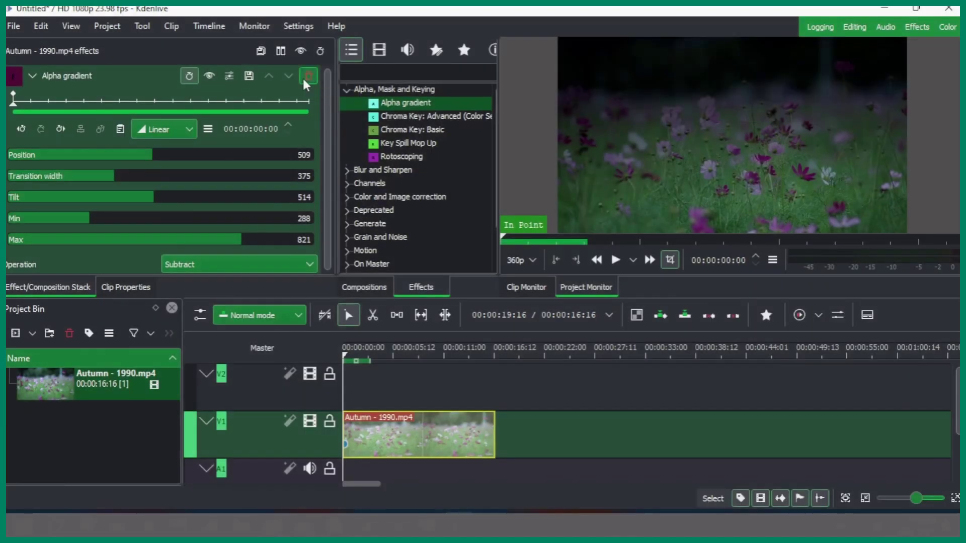
# Step: Remove the Alpha gradient effect and add a new white Color Clip to the project bin
pyautogui.click(308, 76)
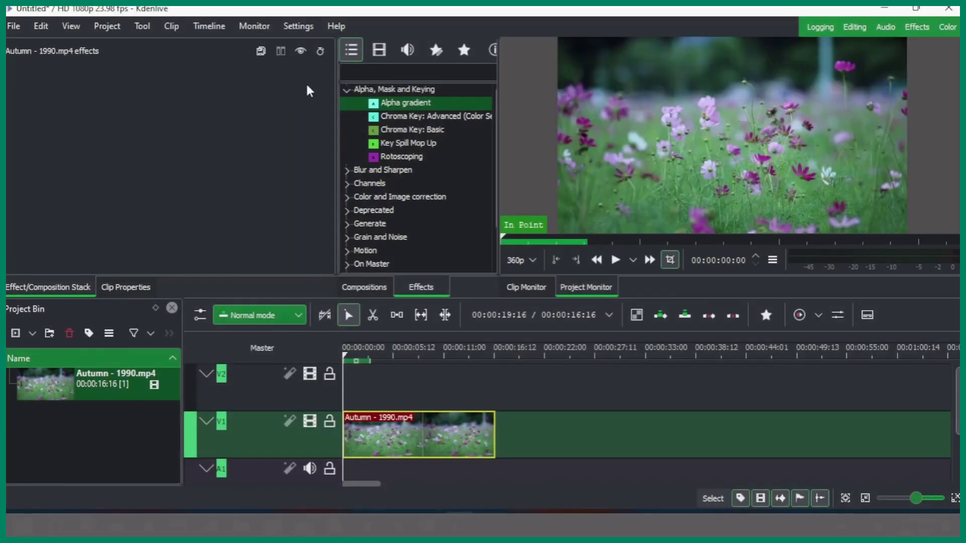
pyautogui.click(50, 441)
pyautogui.rightClick(50, 442)
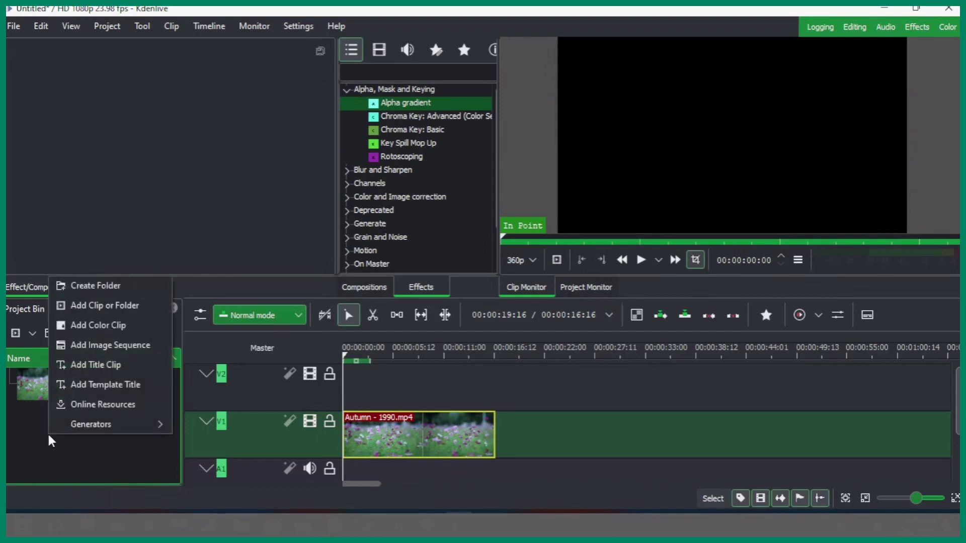
pyautogui.click(85, 326)
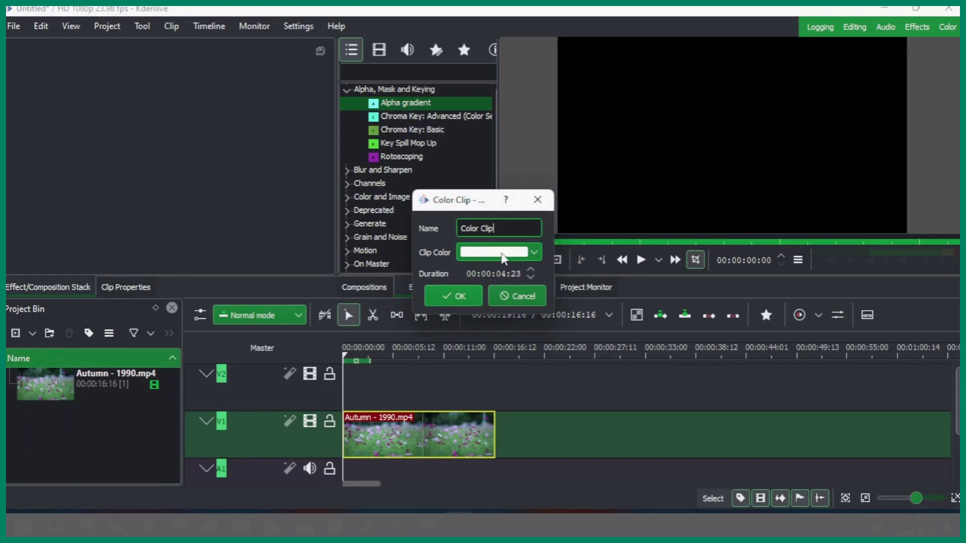
pyautogui.click(471, 303)
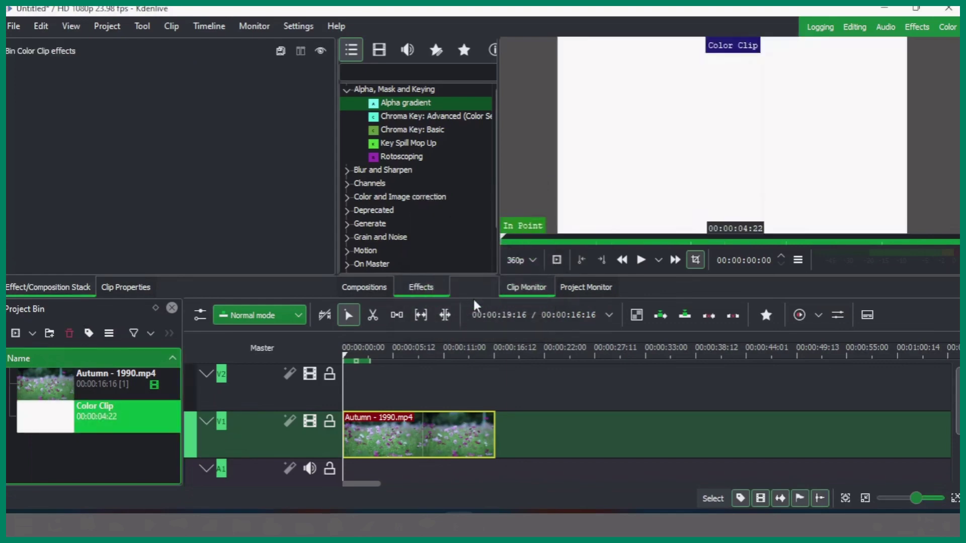
# Step: Change the Color Clip's colour to orange-red #ff5500 in its properties
pyautogui.doubleClick(38, 427)
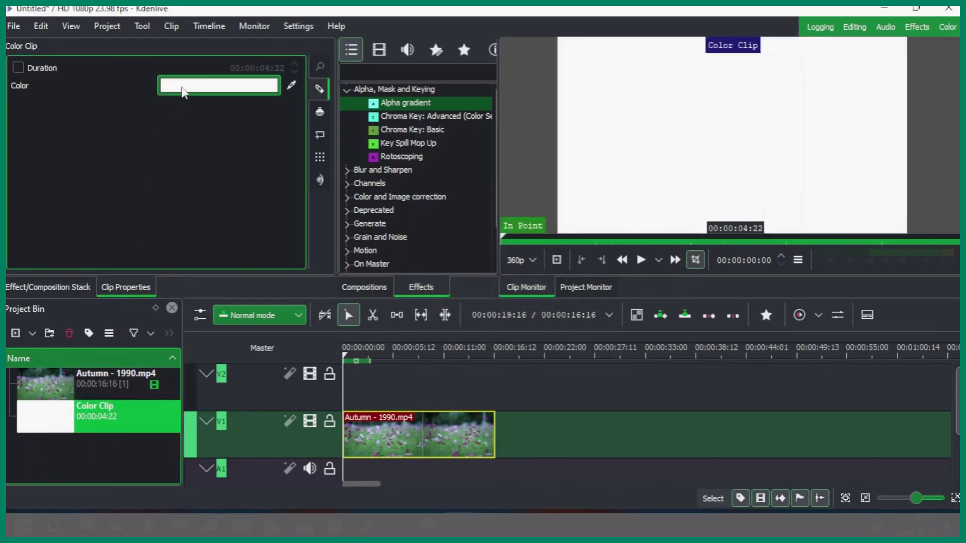
pyautogui.click(189, 86)
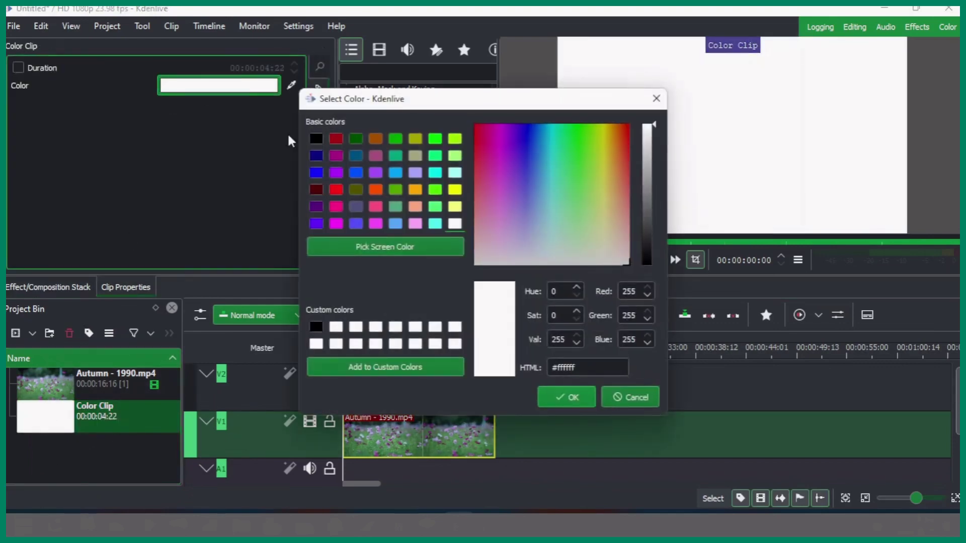
pyautogui.click(376, 190)
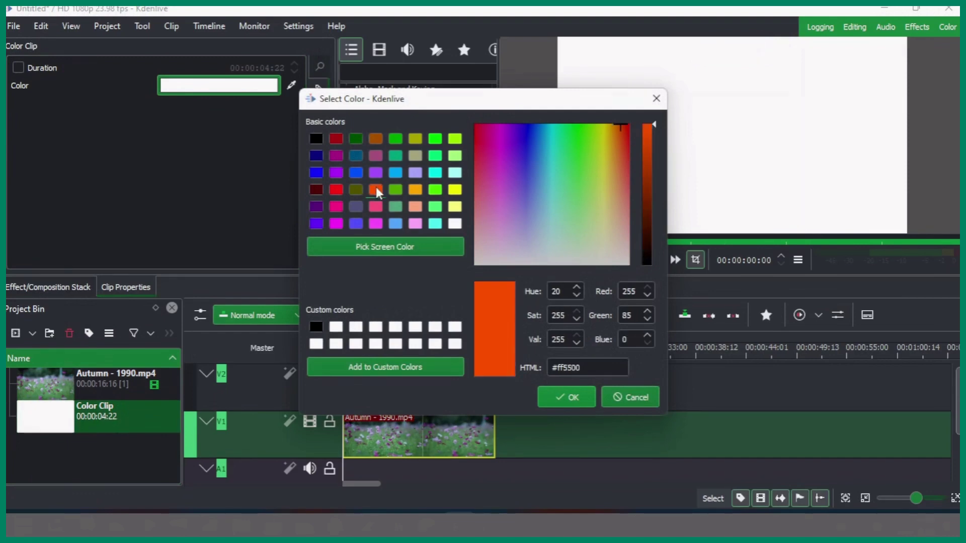
pyautogui.click(566, 397)
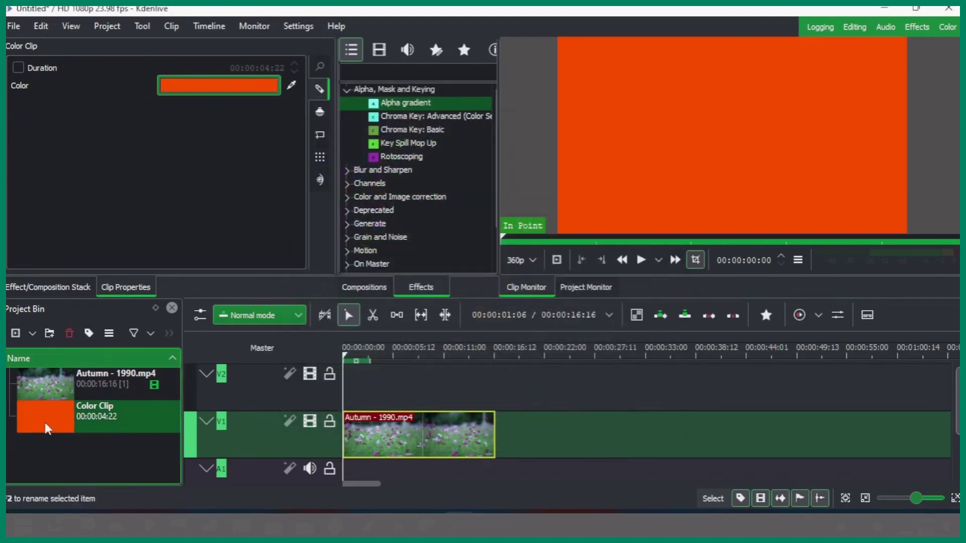
# Step: Place the Color Clip on V2 above the flowers and give it a Subtract Alpha gradient
pyautogui.moveTo(48, 428); pyautogui.dragTo(495, 392)
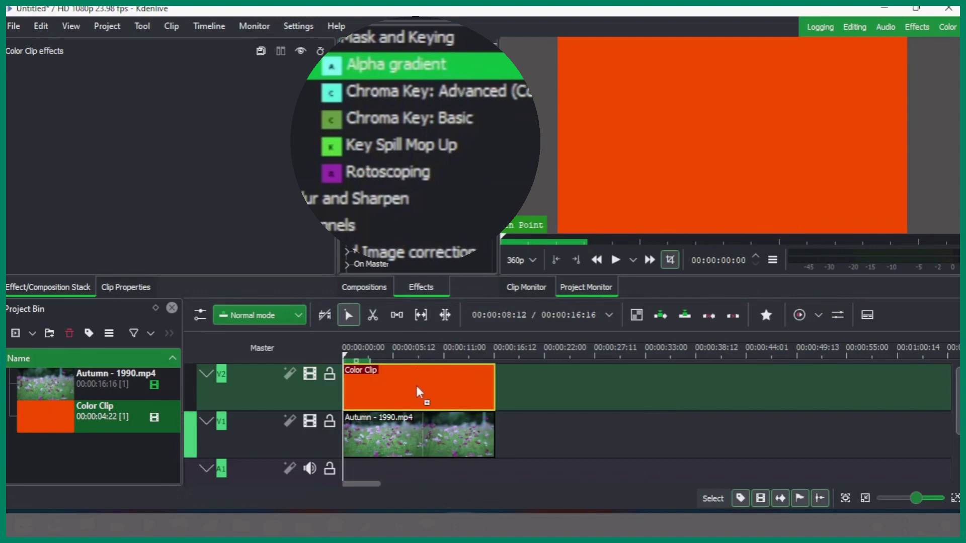
pyautogui.moveTo(416, 385); pyautogui.dragTo(418, 388)
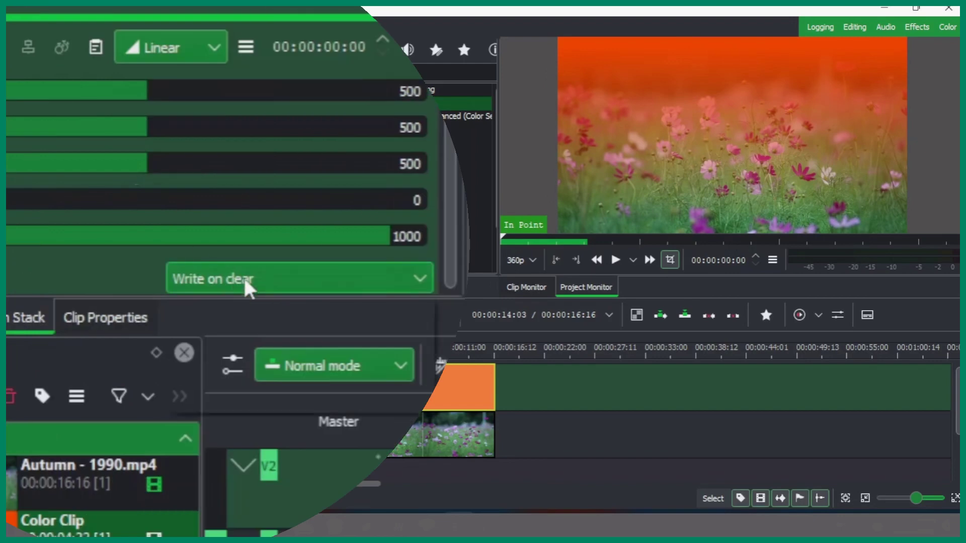
pyautogui.click(243, 279)
pyautogui.click(225, 410)
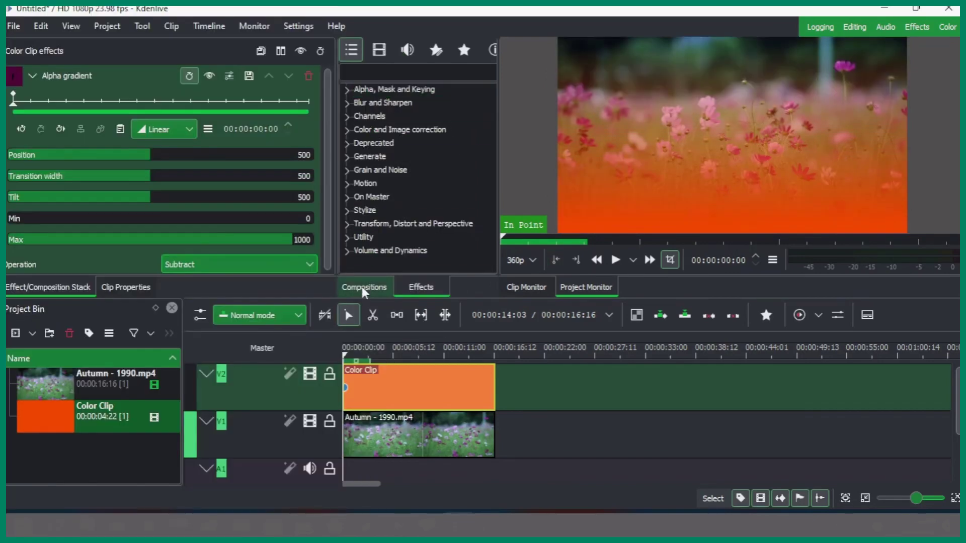
pyautogui.click(362, 287)
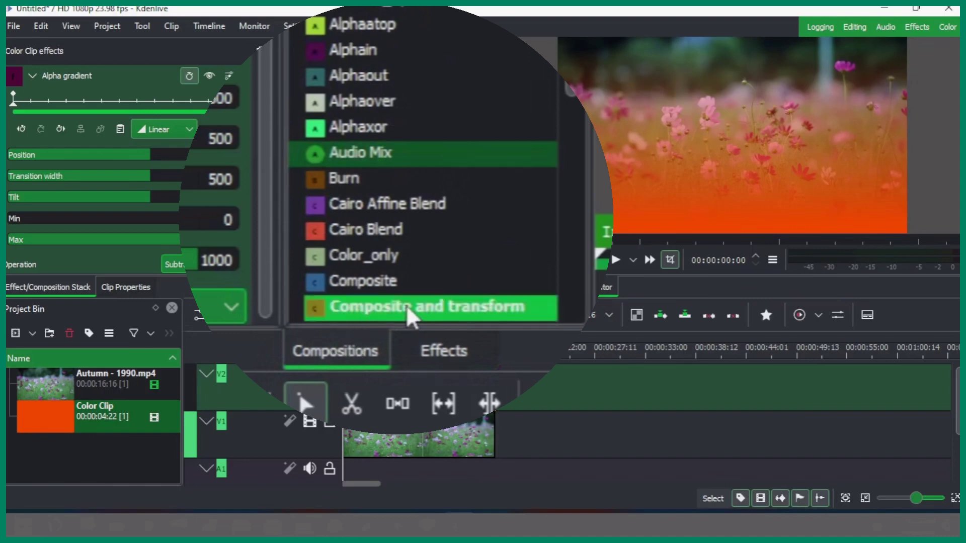
# Step: Drop Composite and transform onto V2 beneath the Color Clip, linking it to the flower clip
pyautogui.moveTo(397, 294); pyautogui.dragTo(407, 401)
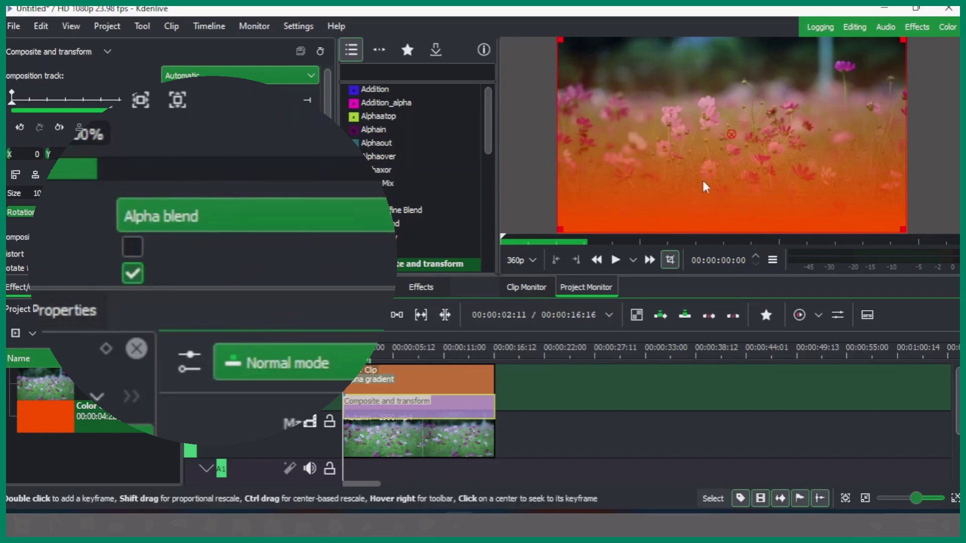
# Step: Try the Xor, Overlay, Darken and Color dodge blend modes on the composition
pyautogui.click(262, 227)
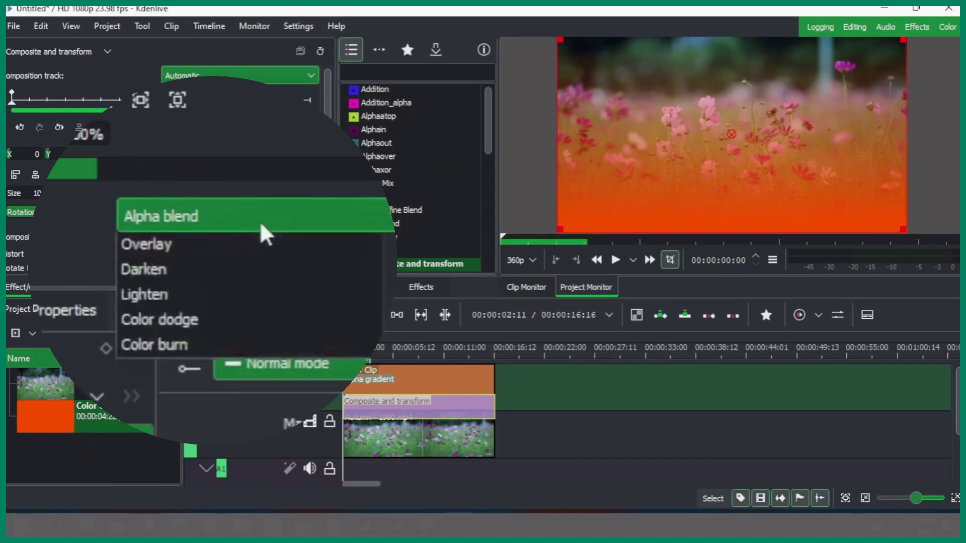
pyautogui.click(248, 275)
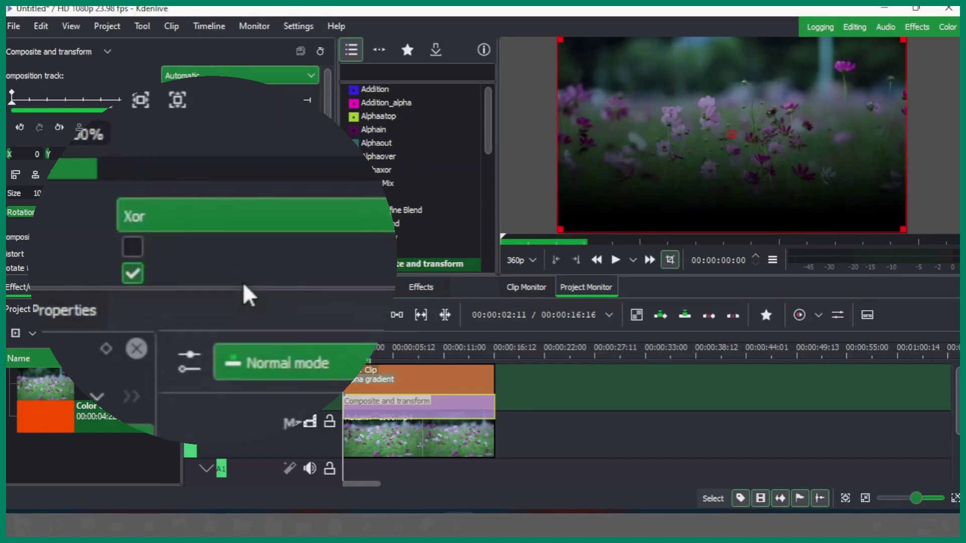
pyautogui.scroll(-3, 245, 222)
pyautogui.click(245, 216)
pyautogui.click(166, 374)
pyautogui.click(270, 229)
pyautogui.click(216, 403)
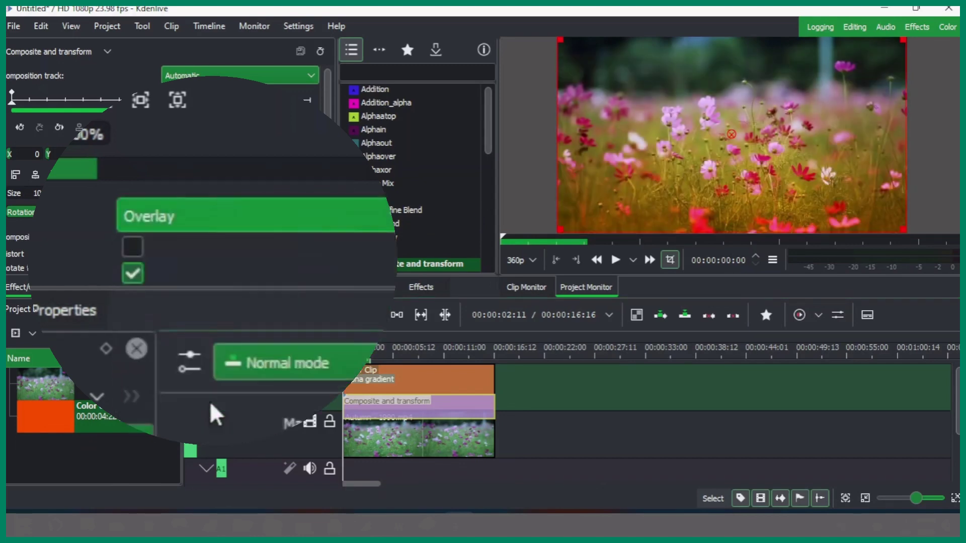
pyautogui.click(298, 224)
pyautogui.click(221, 448)
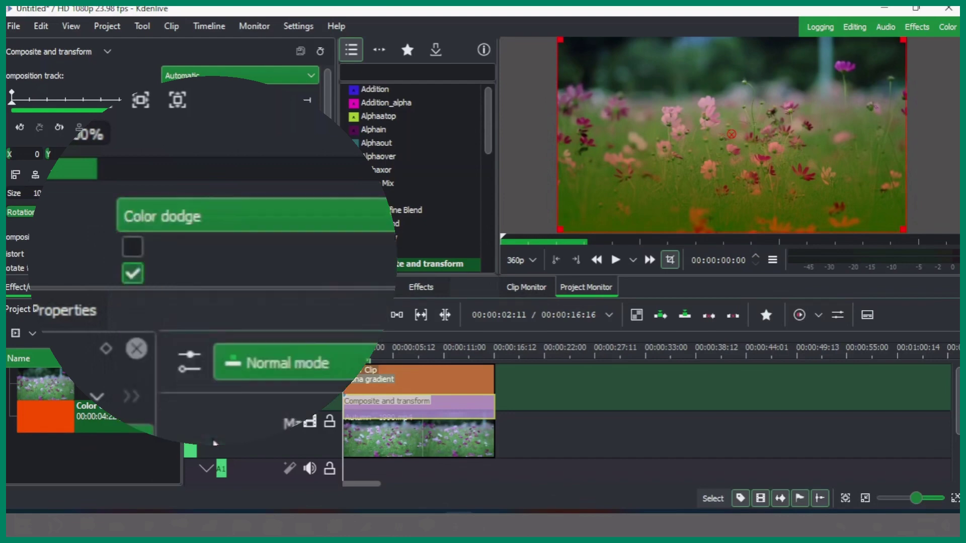
# Step: Try Difference and Exclusion, then set the composition's blend mode to Color burn
pyautogui.click(270, 231)
pyautogui.scroll(-3, 242, 388)
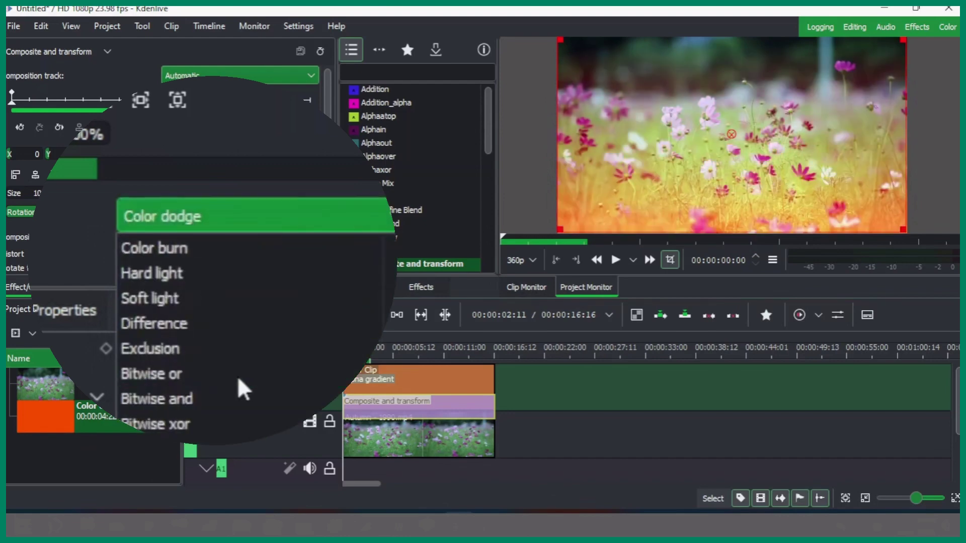
pyautogui.click(186, 327)
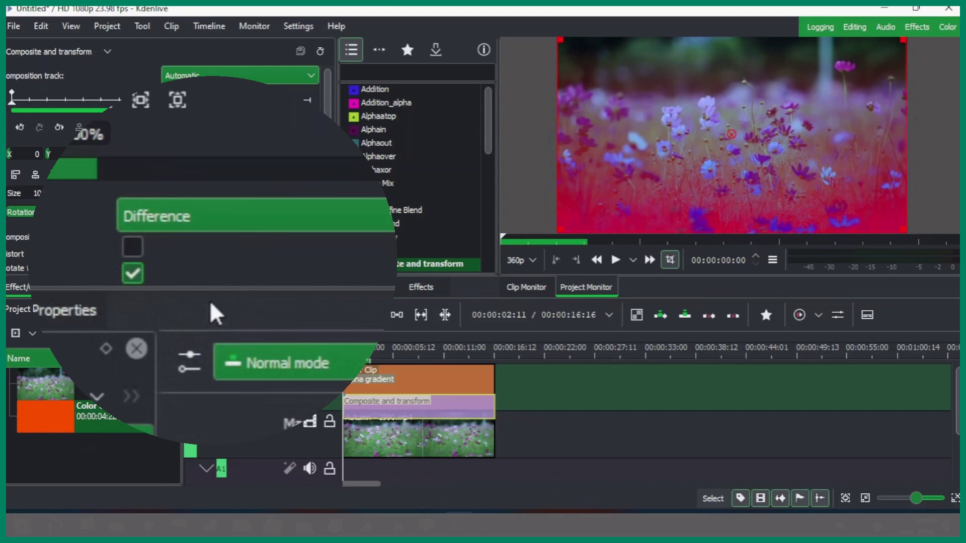
pyautogui.click(237, 224)
pyautogui.click(196, 350)
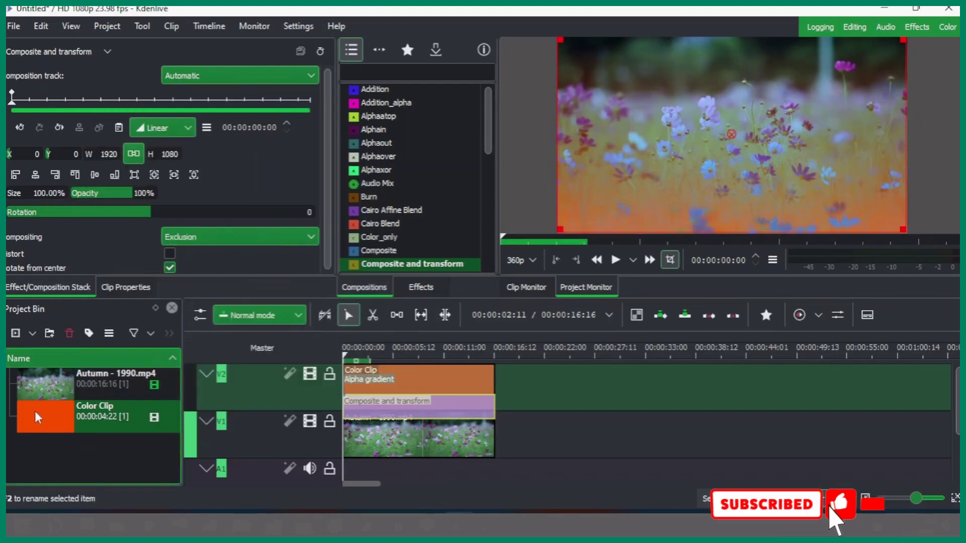
pyautogui.click(220, 243)
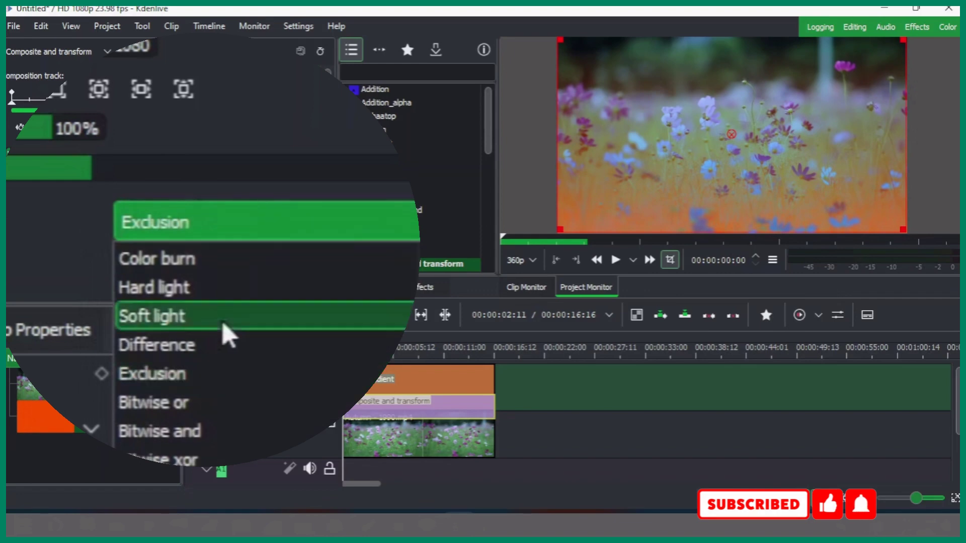
pyautogui.click(191, 268)
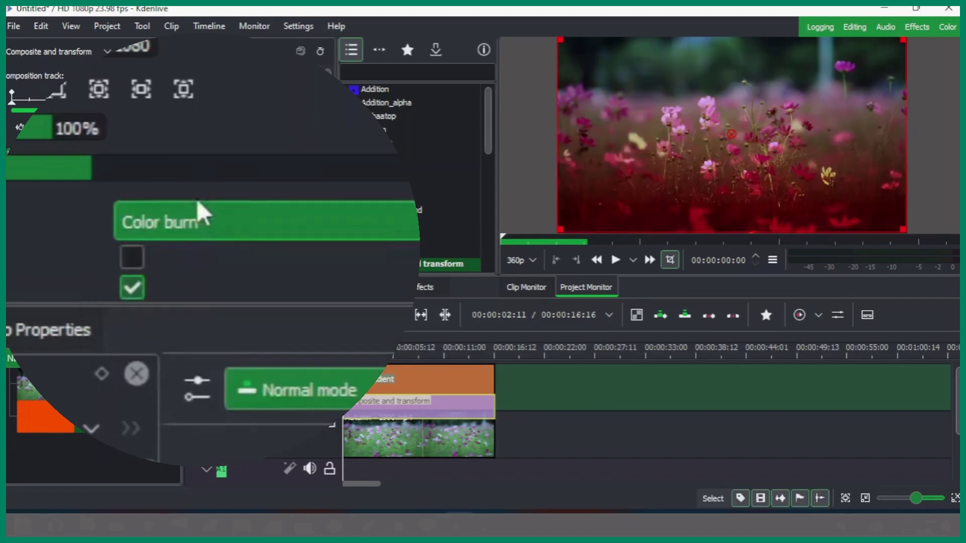
pyautogui.click(41, 421)
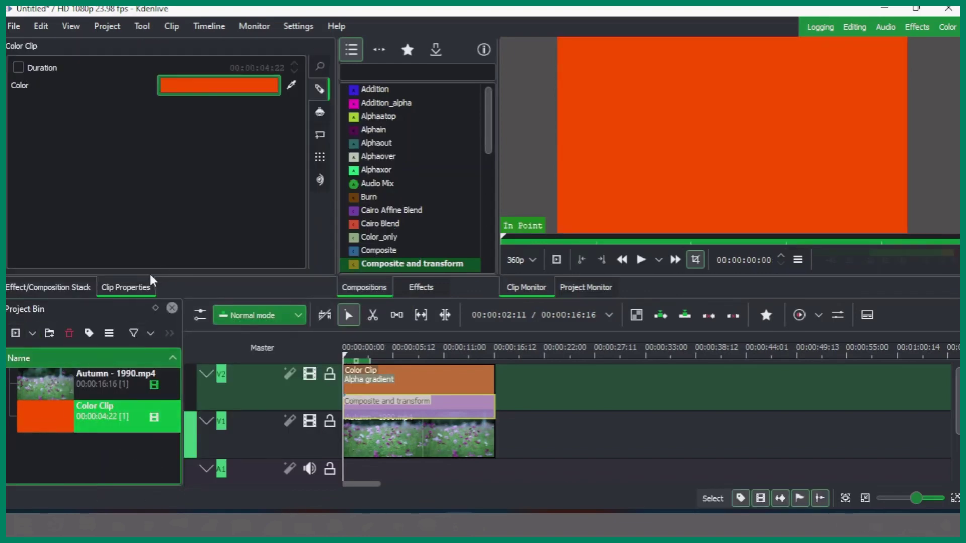
# Step: Recolour the Color Clip orange and preview the tint at about 8 seconds
pyautogui.click(191, 87)
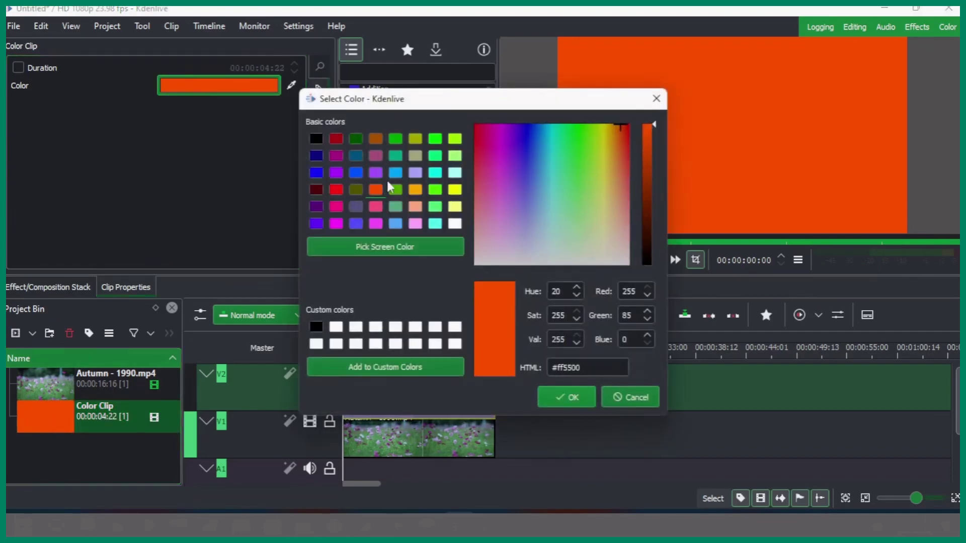
pyautogui.click(415, 190)
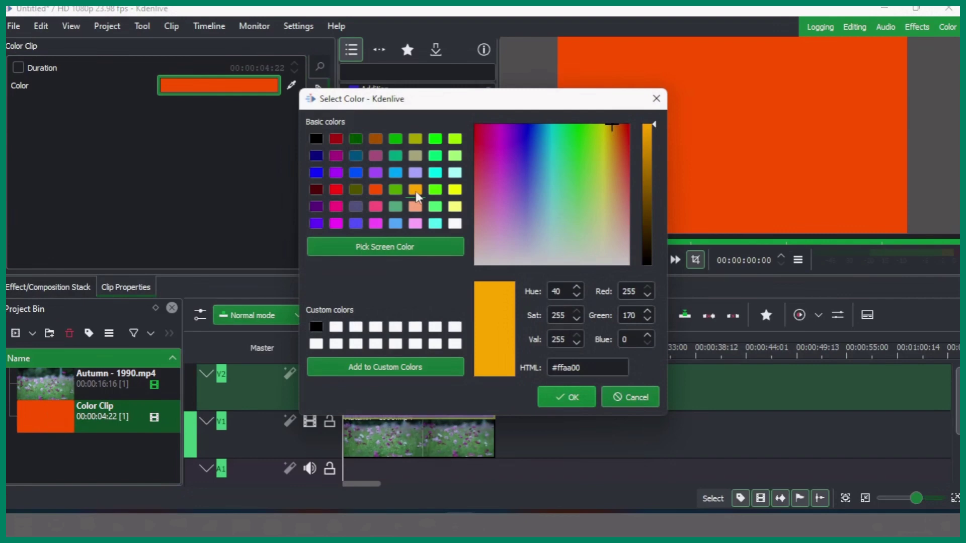
pyautogui.click(563, 397)
pyautogui.moveTo(346, 353); pyautogui.dragTo(405, 360)
# Step: Choose a different swatch colour and apply it to the Color Clip
pyautogui.click(229, 90)
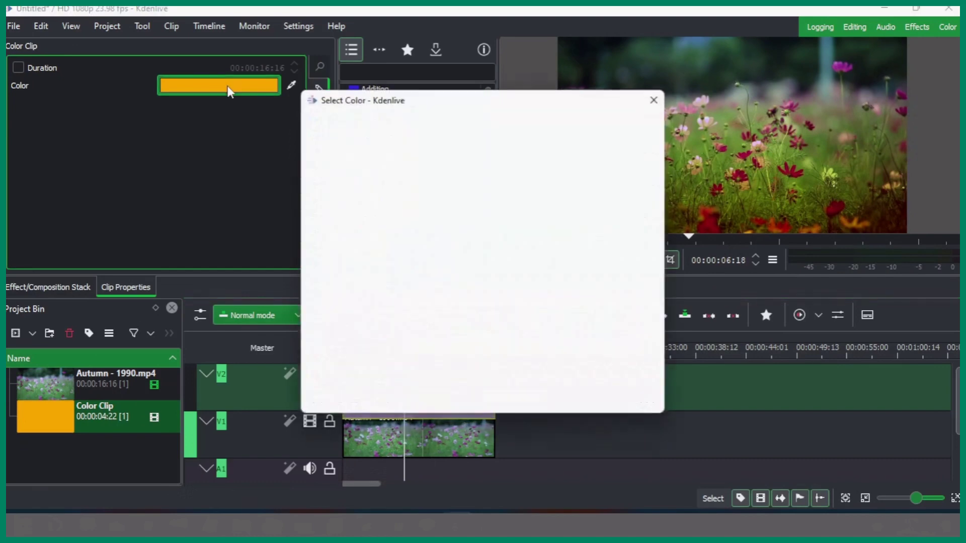
pyautogui.click(435, 139)
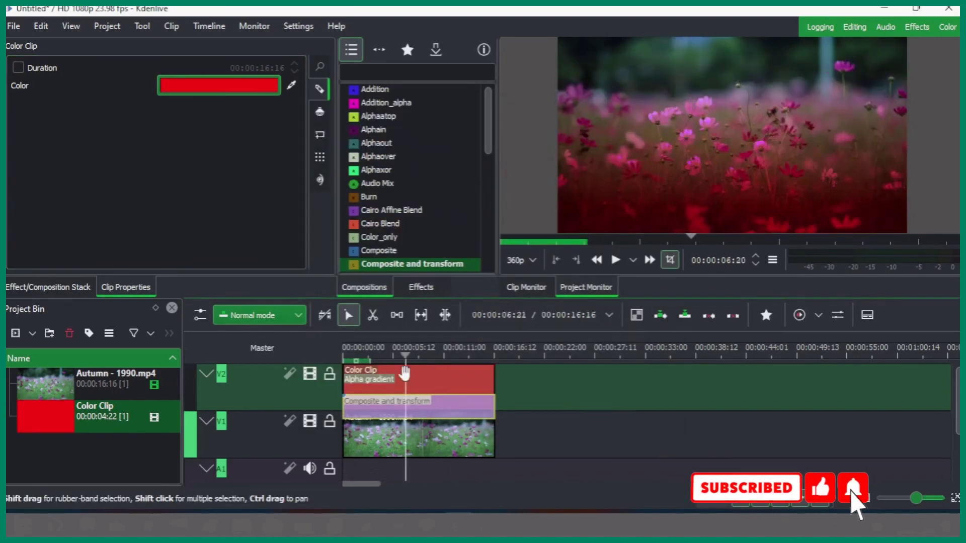
pyautogui.click(336, 207)
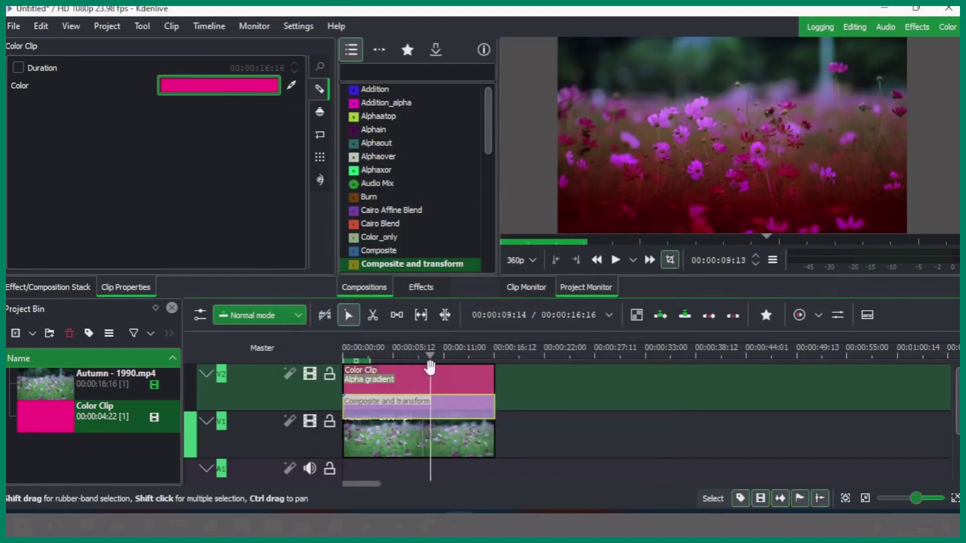